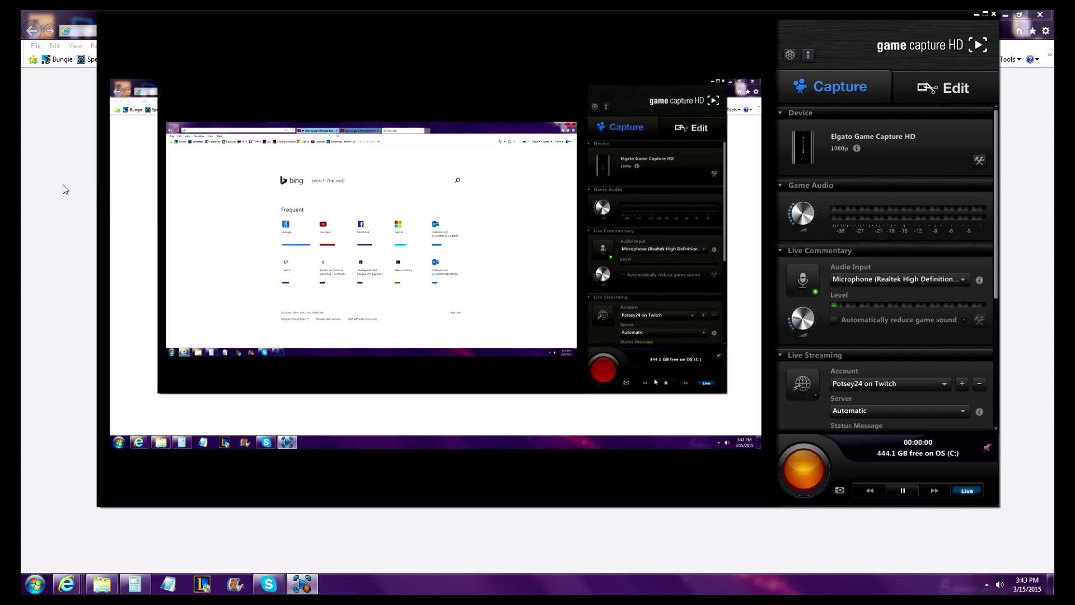
- Bring Internet Explorer to the front and place the cursor in its address bar
{"action": "left_click", "coordinate": [63, 185]}
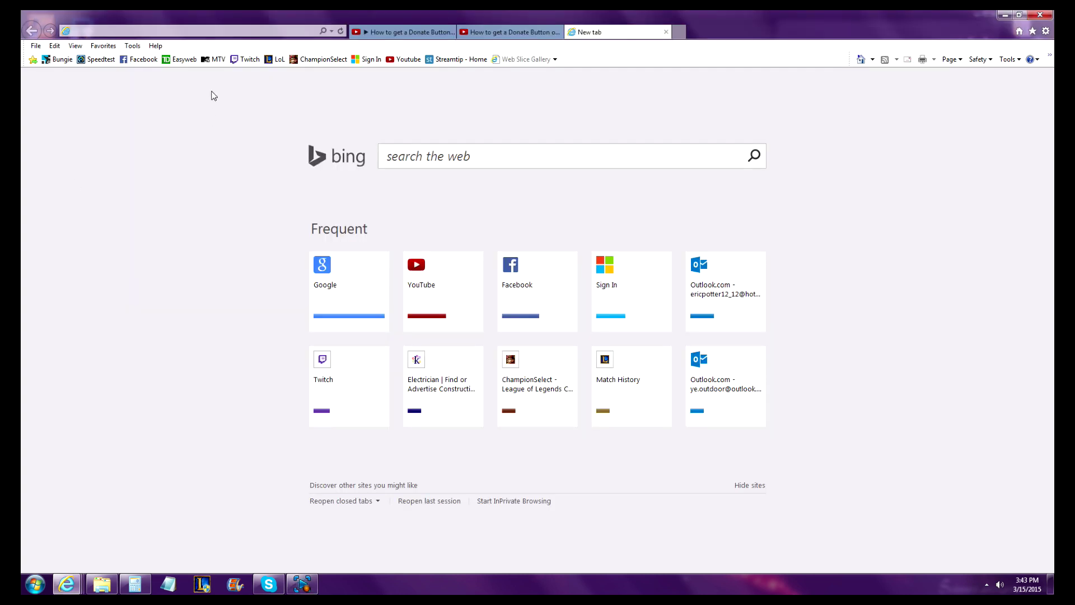
{"action": "left_click", "coordinate": [244, 30]}
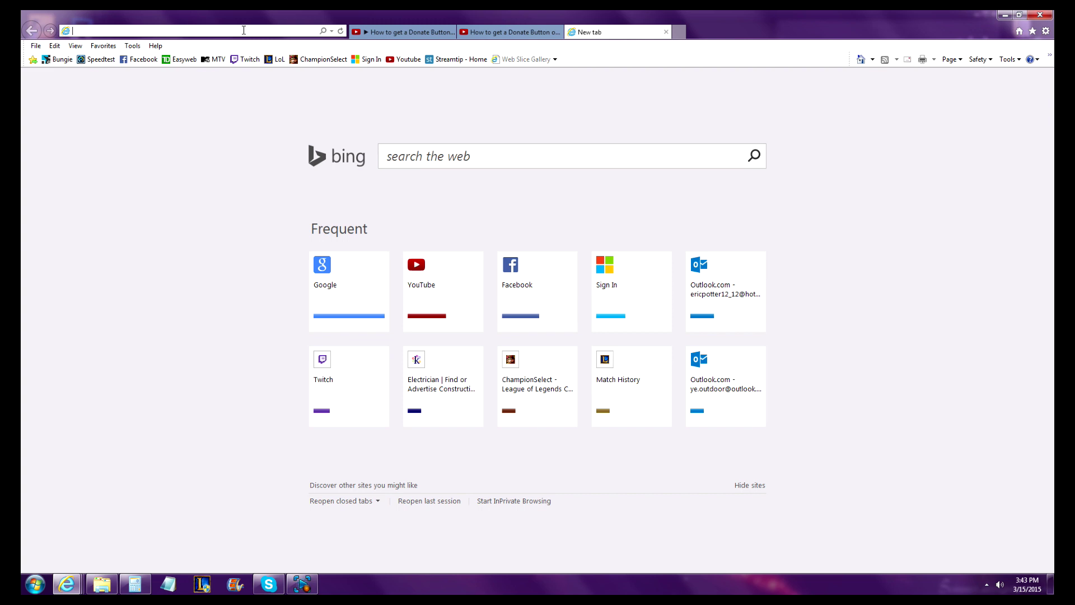
{"action": "type", "text": "paya"}
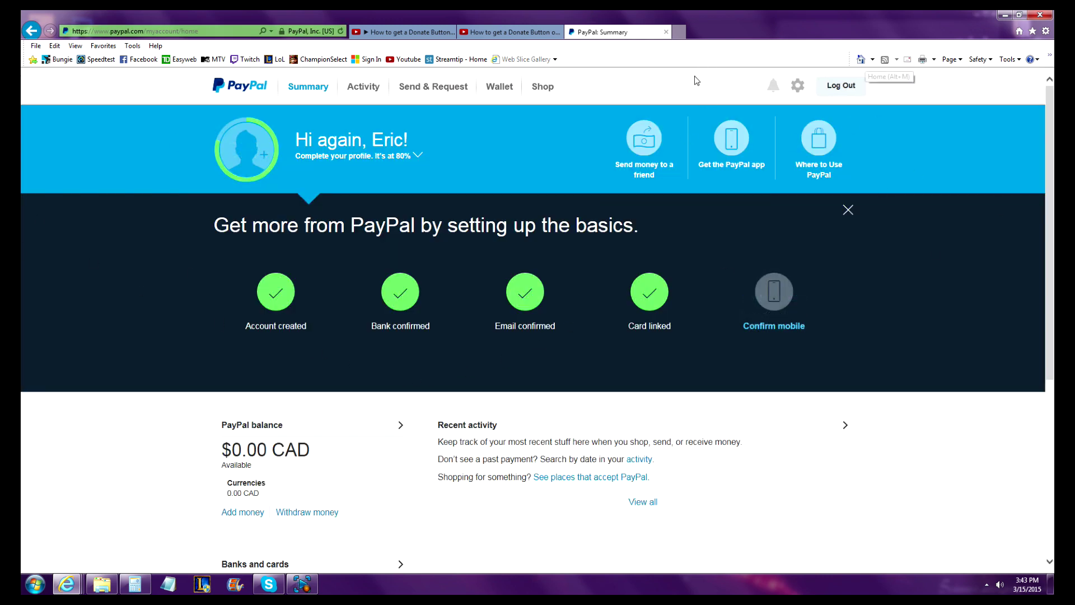
{"action": "scroll", "coordinate": [400, 257], "scroll_direction": "down", "scroll_amount": 3}
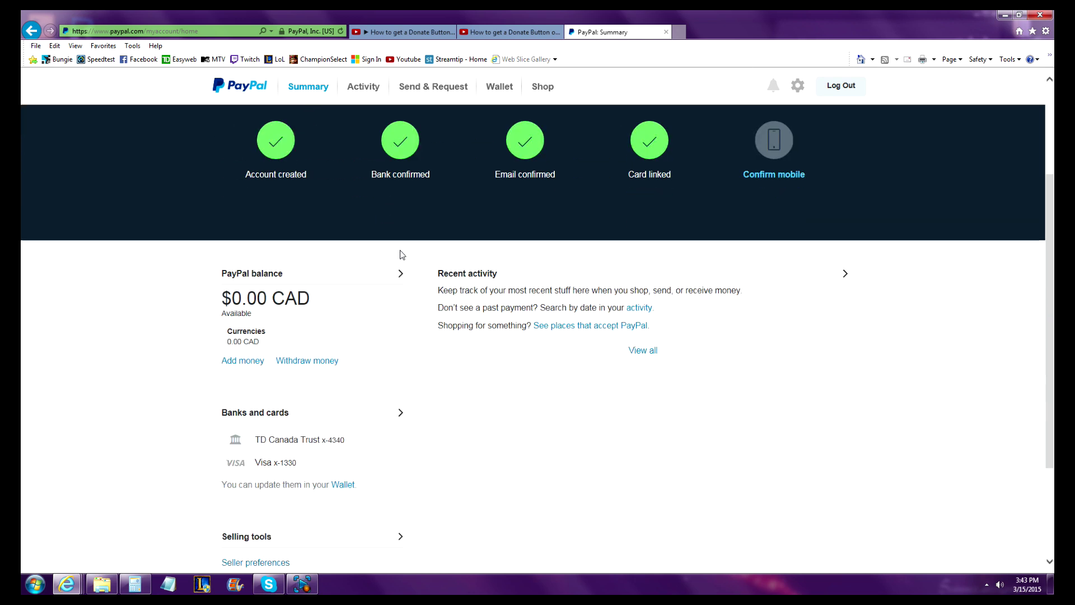
- Open the Wallet to view the primary TD Canada Trust chequing account details
{"action": "left_click", "coordinate": [270, 420]}
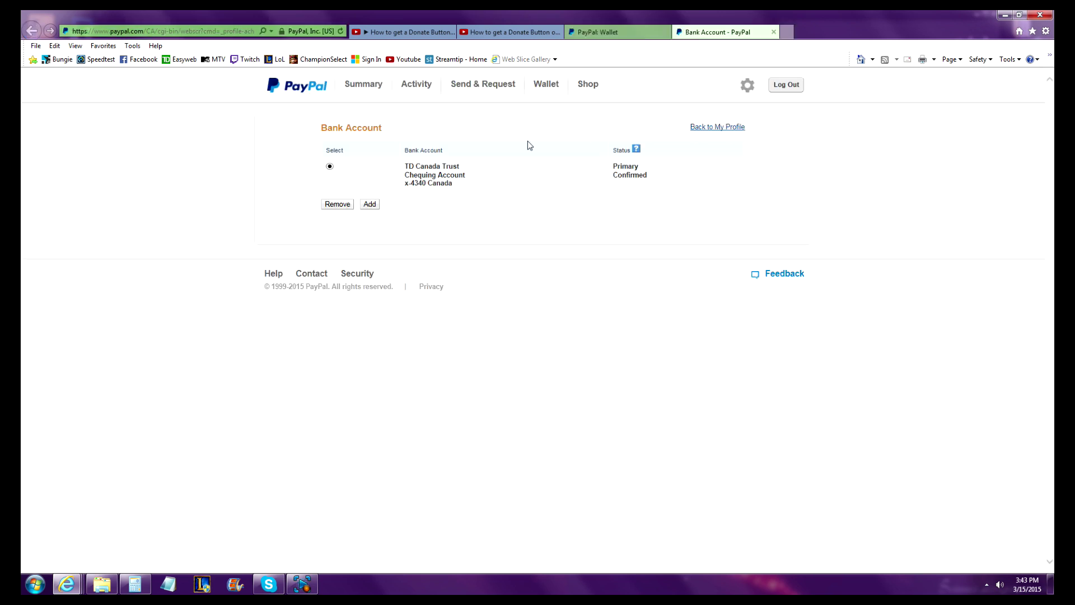
- Open the TD Bank (Canada) login form to link another account, then close it
{"action": "left_click", "coordinate": [374, 206]}
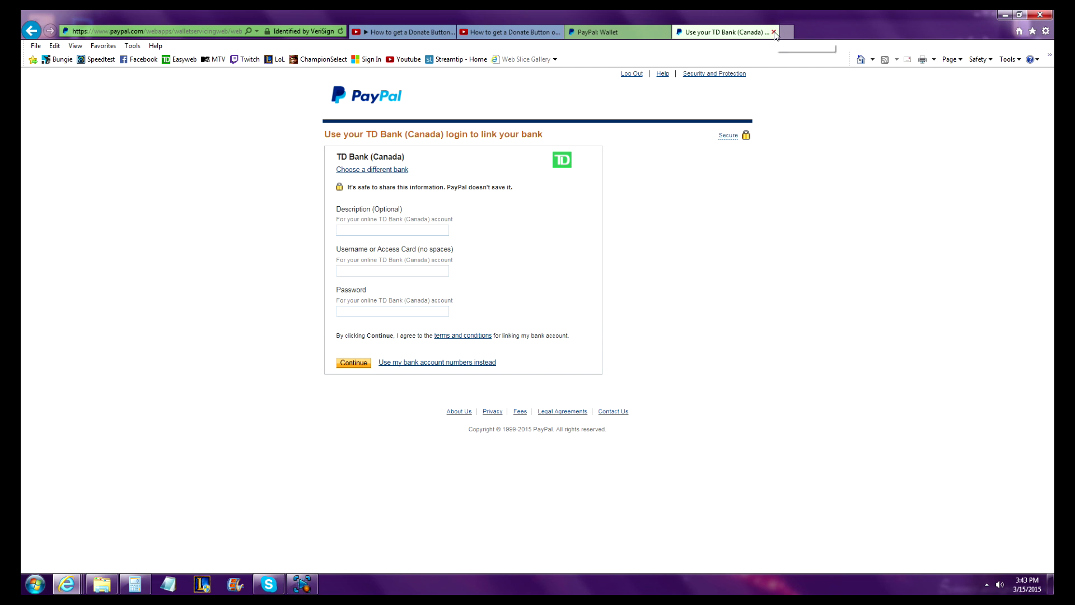
{"action": "left_click", "coordinate": [774, 33]}
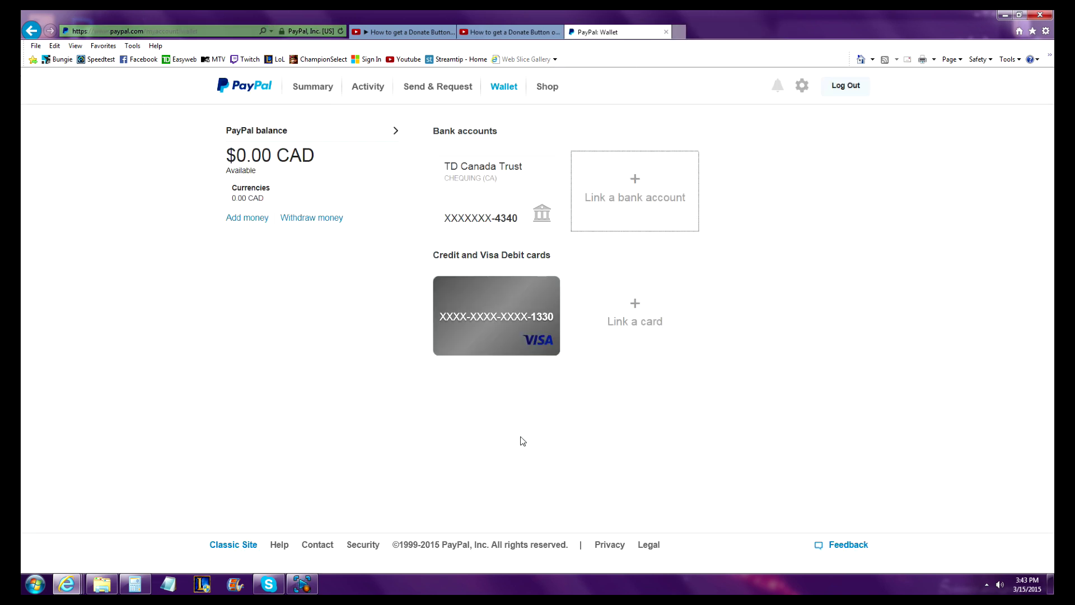